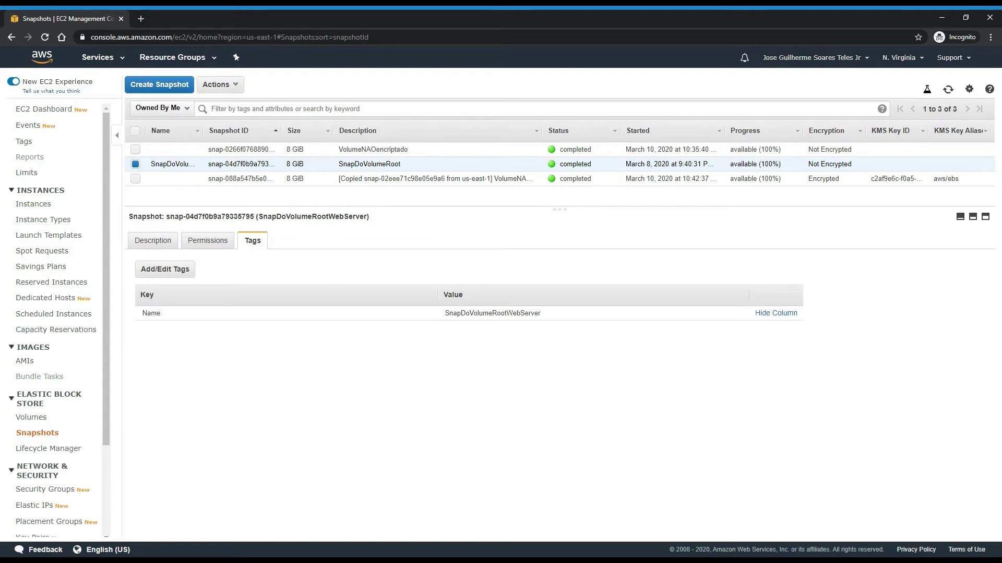
# - Add a tag with the key Departamento and the value Compras to the selected snapshot
pyautogui.click(183, 273)
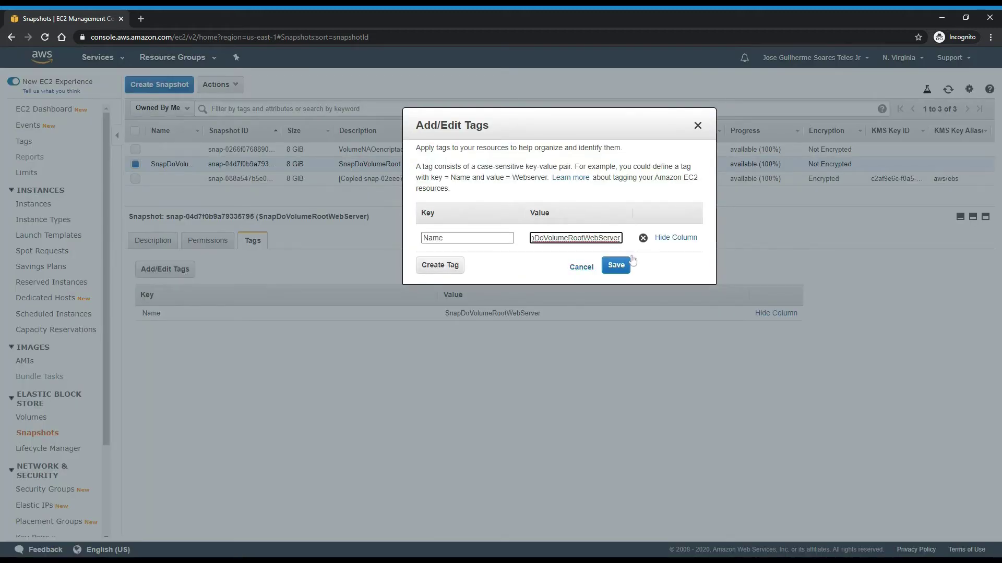
pyautogui.click(440, 265)
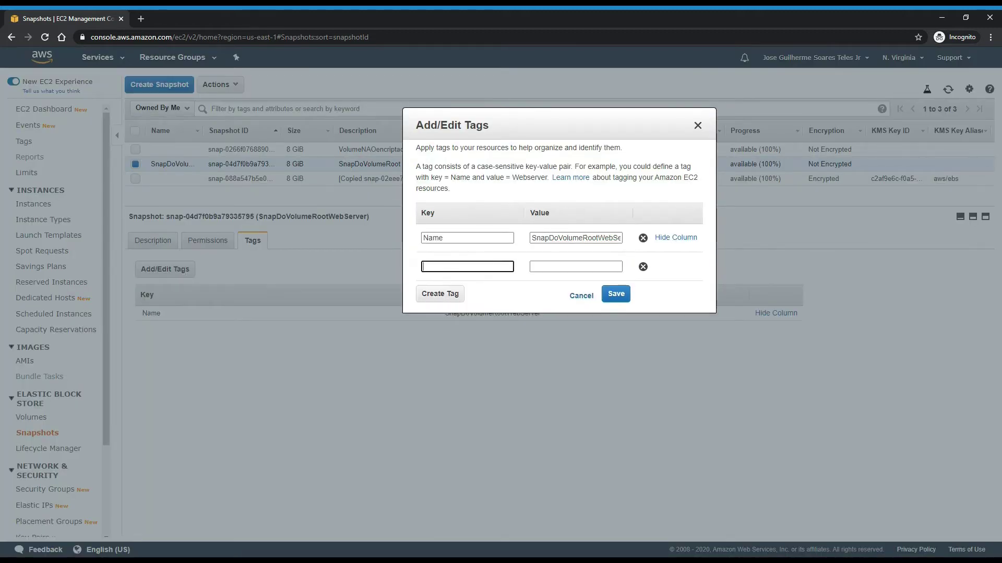
pyautogui.write('Departamento')
pyautogui.press('Tab')
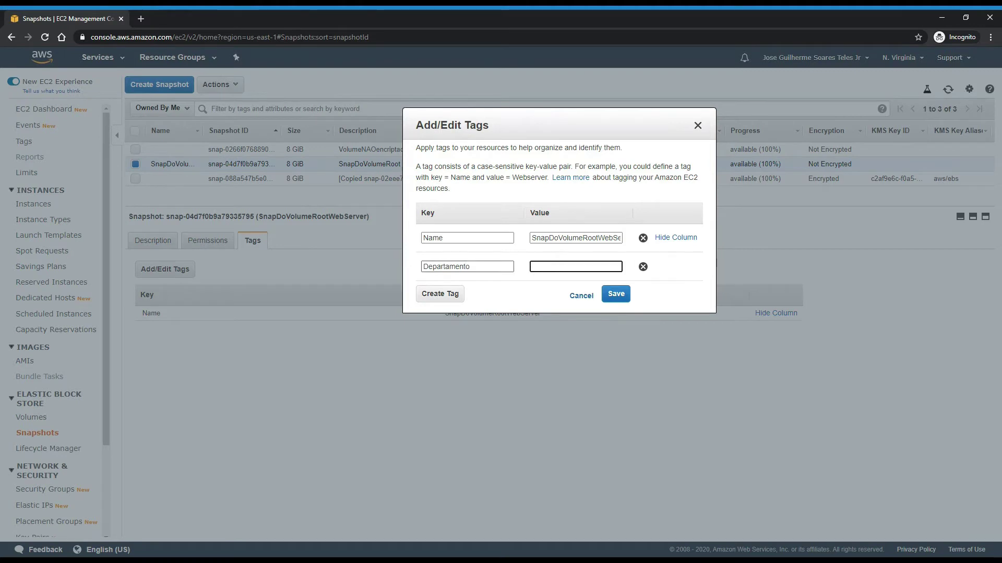
pyautogui.write('Compras')
# - Add a second tag, Centro de Custo, with the value 0010 to the snapshot and save the tags
pyautogui.click(465, 295)
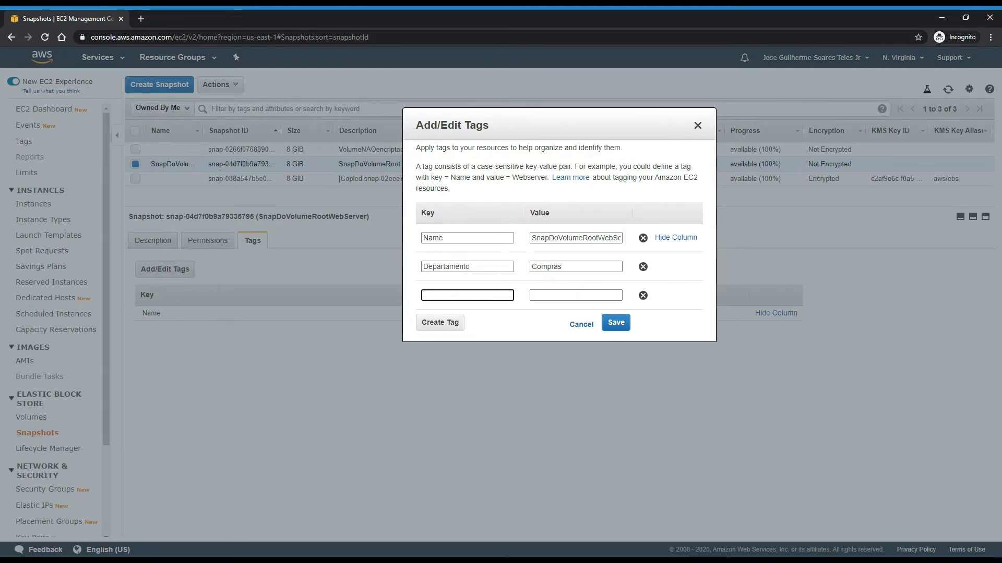
pyautogui.write('Centro de Custo')
pyautogui.press('Tab')
pyautogui.write('0')
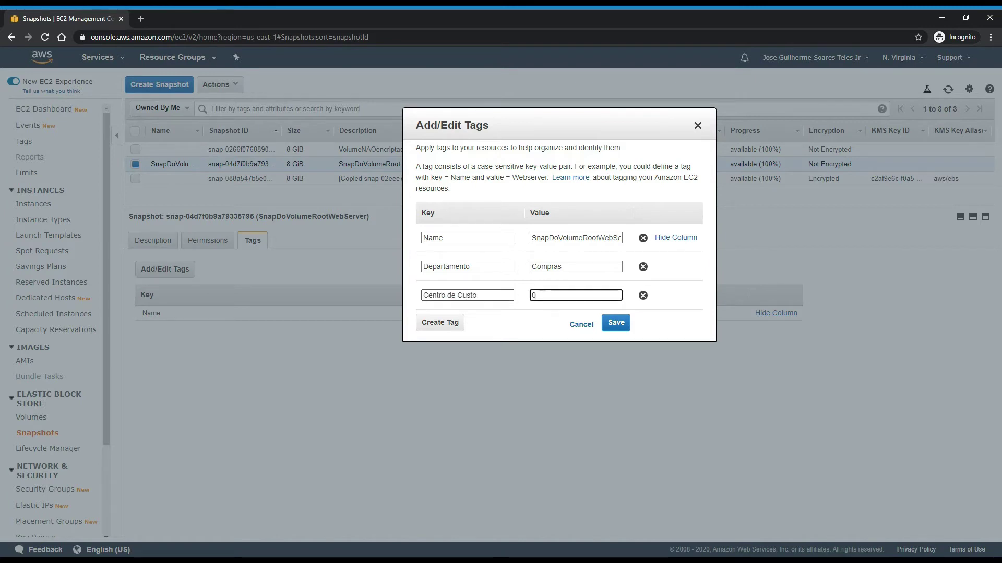
pyautogui.write('010')
pyautogui.click(620, 326)
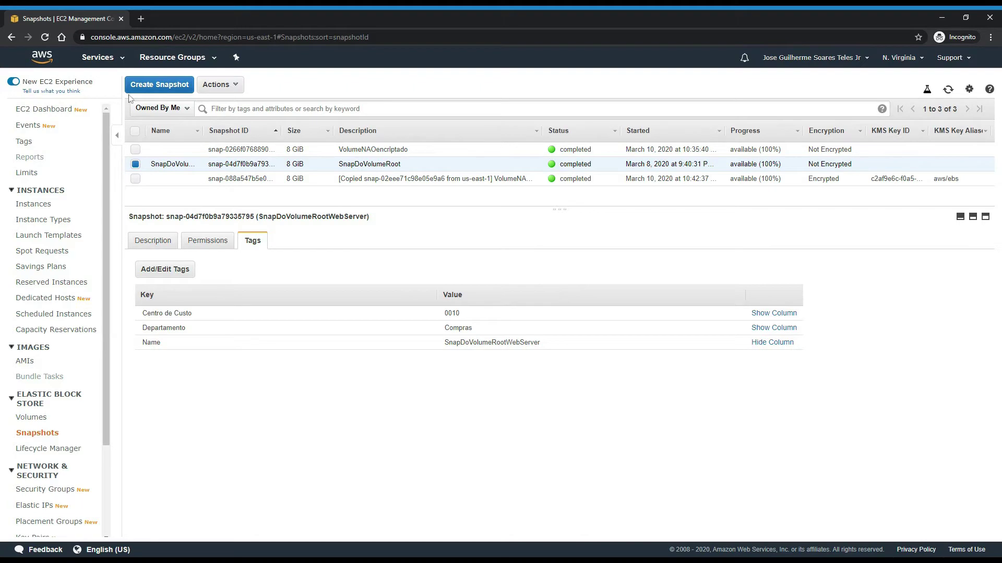
# - Go to S3 and open the tag settings in the properties of the first bucket in the list
pyautogui.click(107, 59)
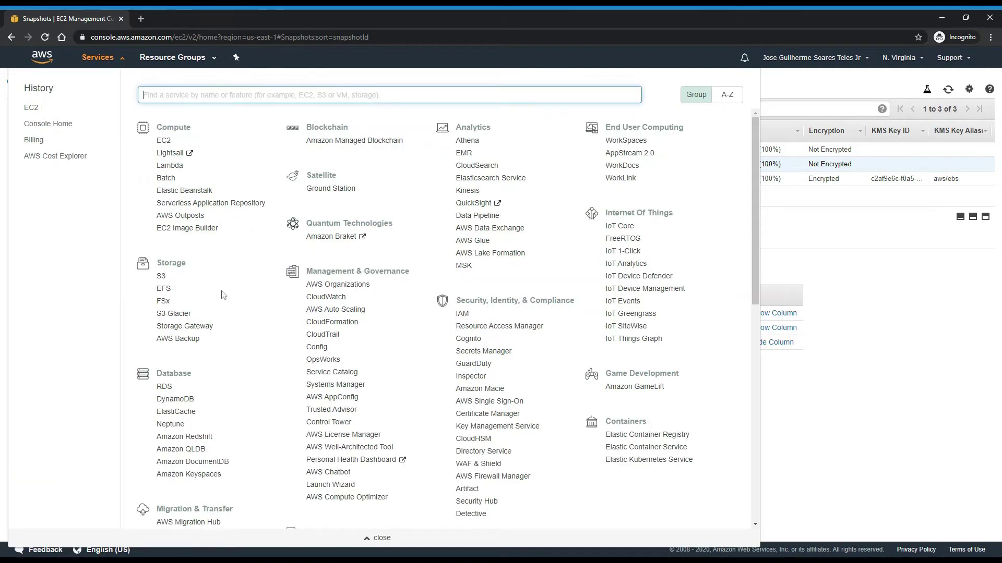
pyautogui.click(164, 279)
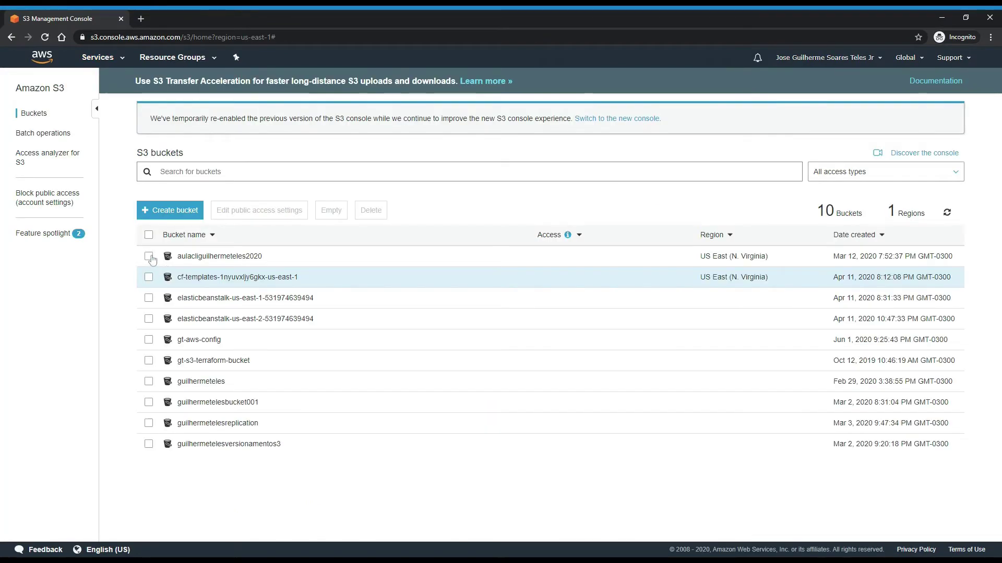
pyautogui.click(151, 257)
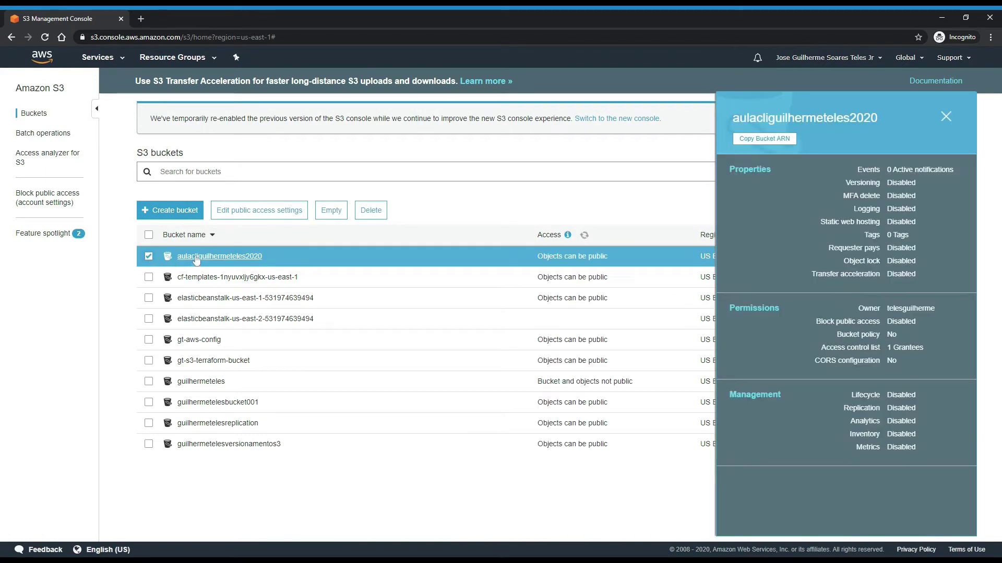
pyautogui.click(196, 257)
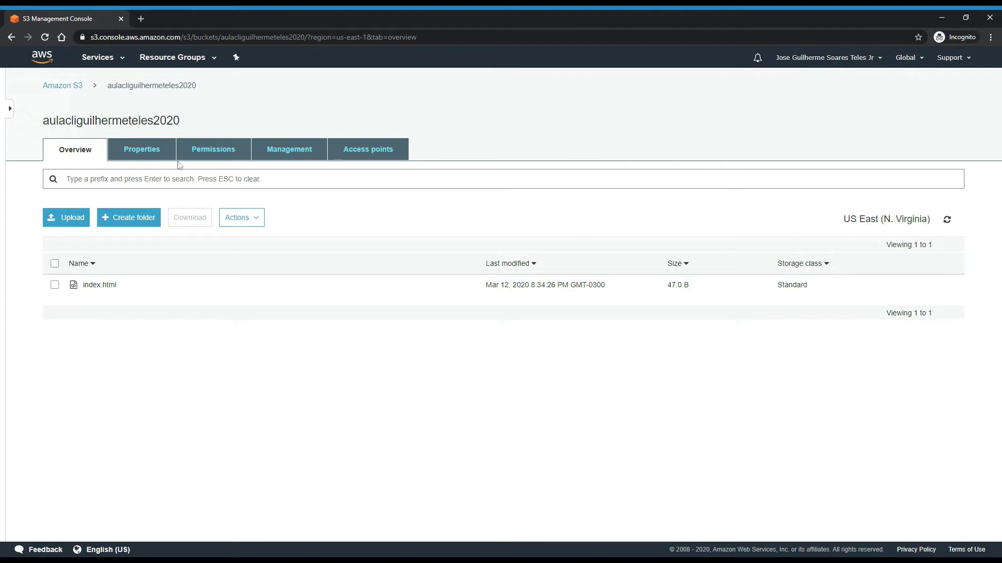
pyautogui.click(151, 152)
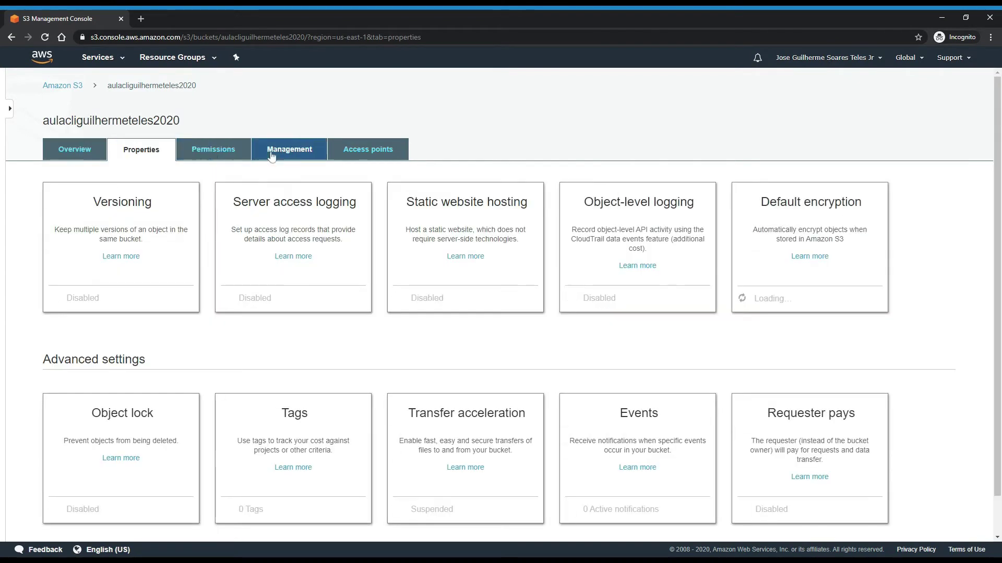
pyautogui.click(295, 460)
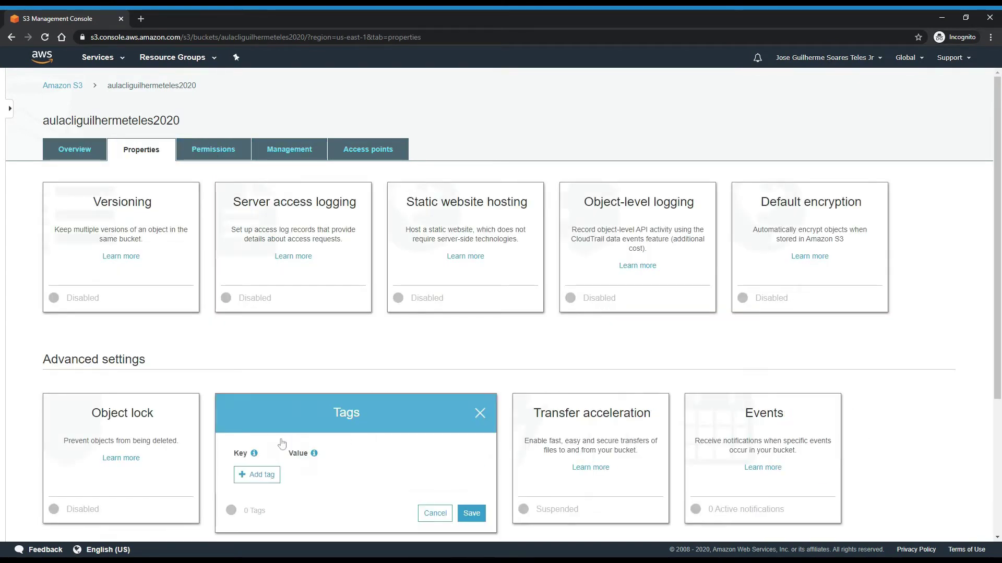
# - Add a tag with the key Name and the value Bucket1Aula2020 to the bucket and save it
pyautogui.scroll(-3, 296, 444)
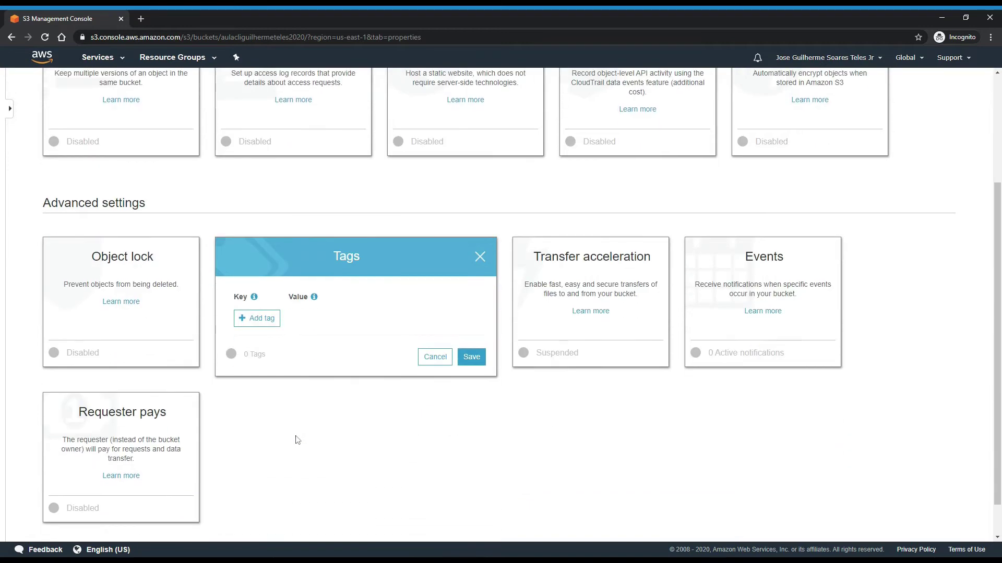
pyautogui.click(258, 320)
pyautogui.write('Na')
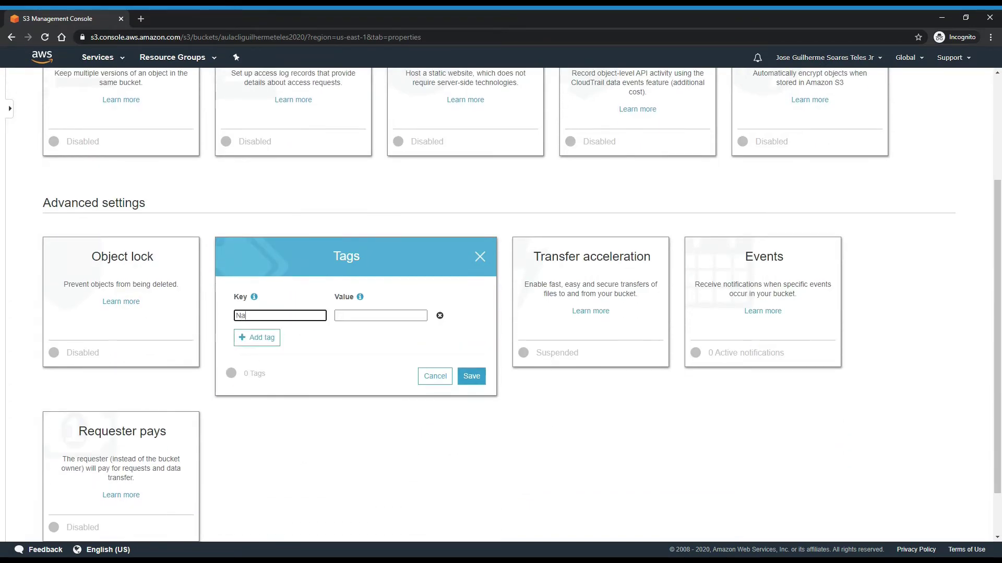
pyautogui.write('me')
pyautogui.press('Tab')
pyautogui.write('Bucket1')
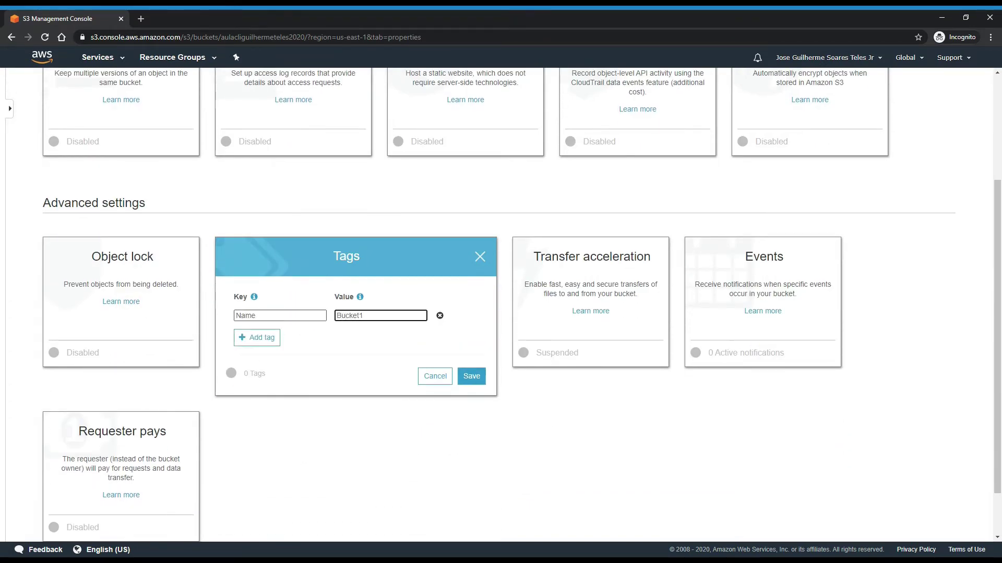
pyautogui.write('Aula2020')
pyautogui.click(471, 376)
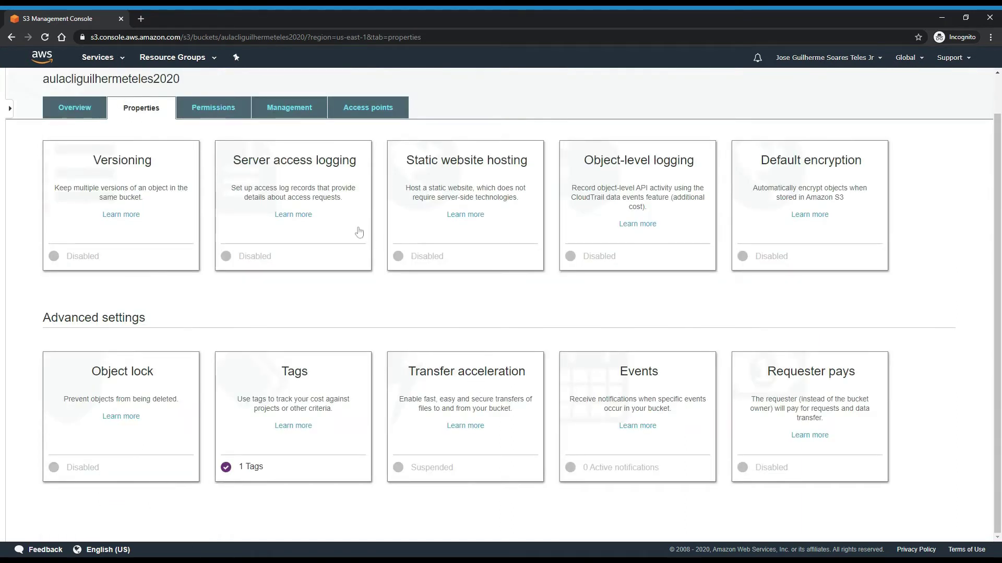
# - Open the Tag Editor and search the us-east-1 region for all resource types
pyautogui.scroll(1, 111, 71)
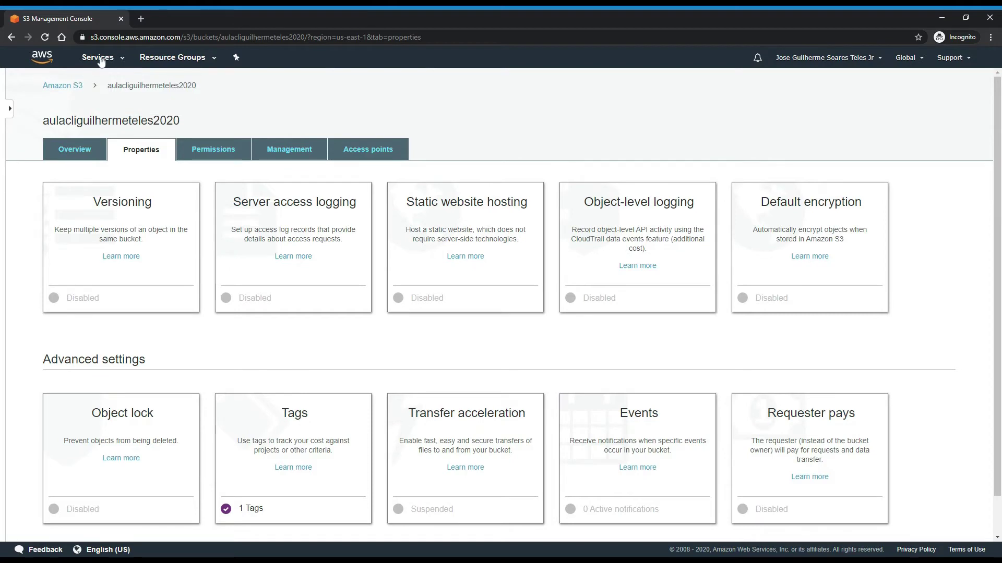
pyautogui.click(101, 57)
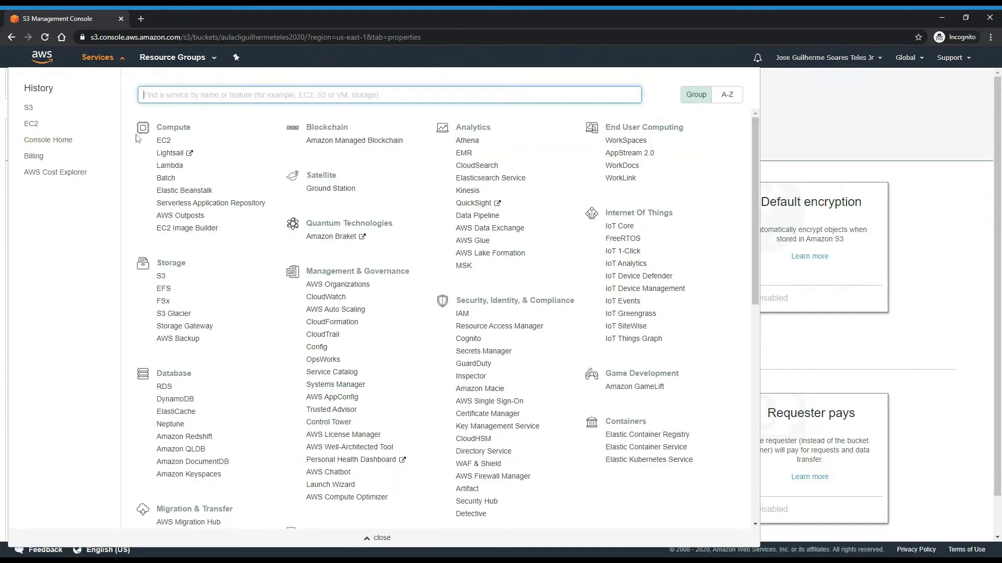
pyautogui.click(43, 59)
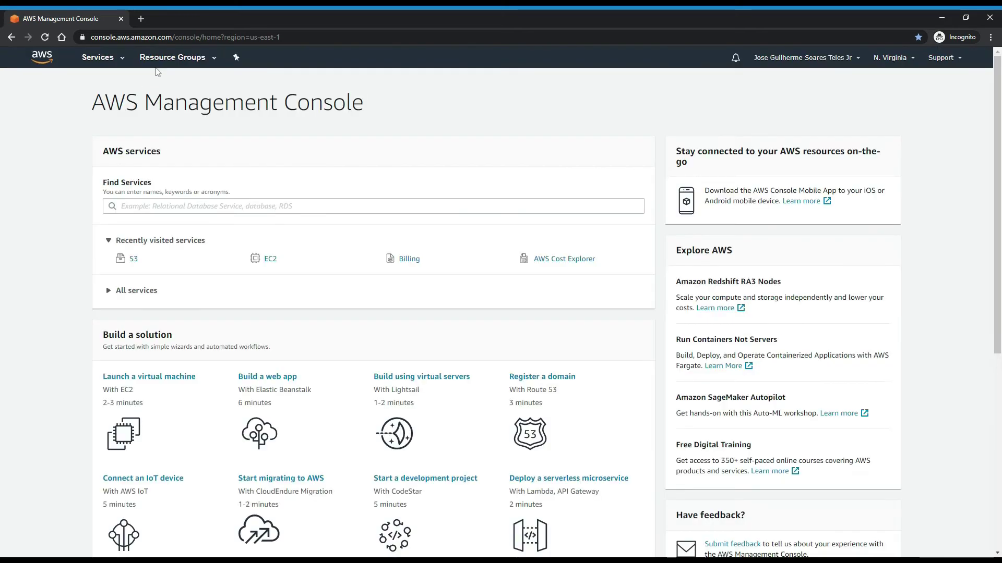
pyautogui.click(159, 59)
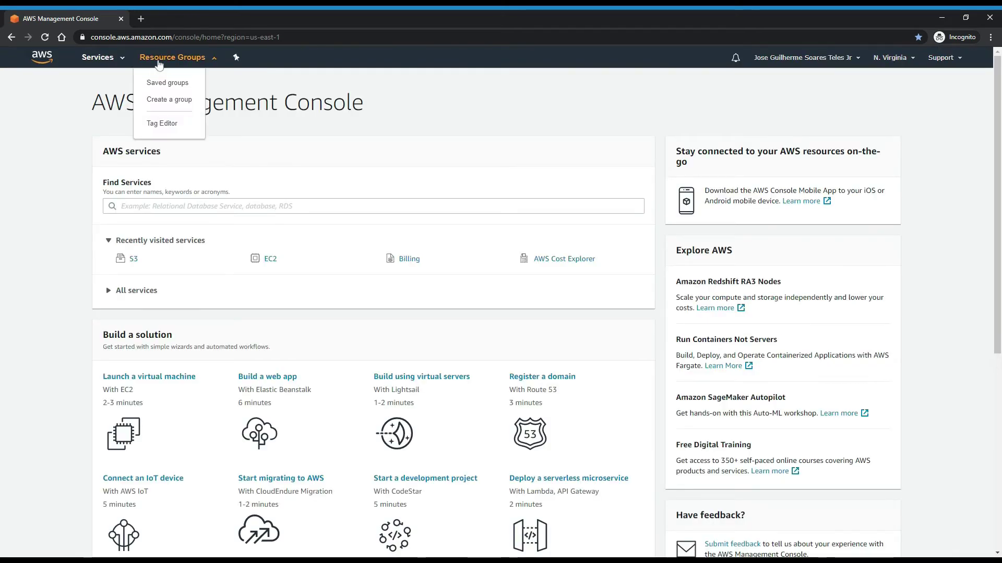
pyautogui.click(169, 129)
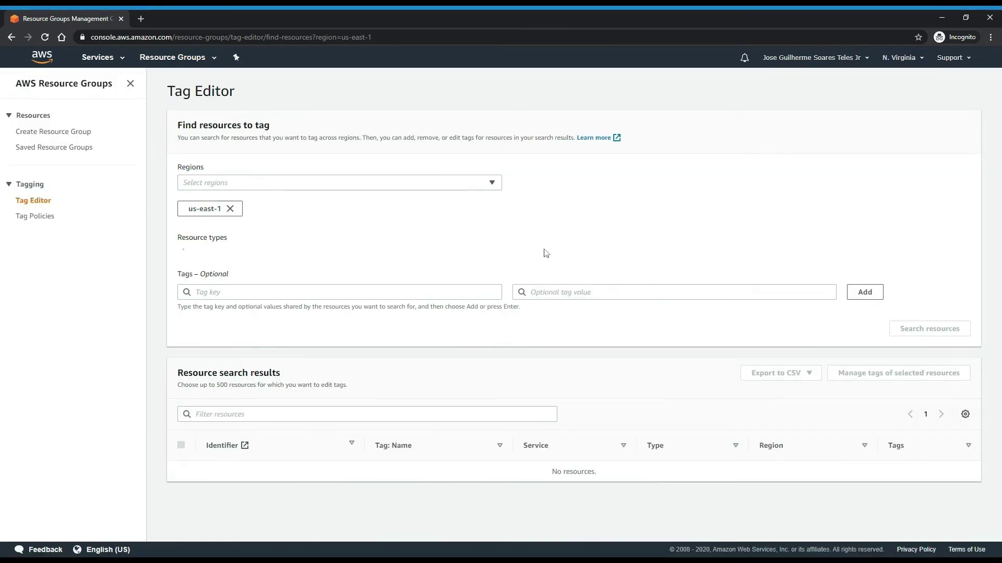
pyautogui.click(307, 253)
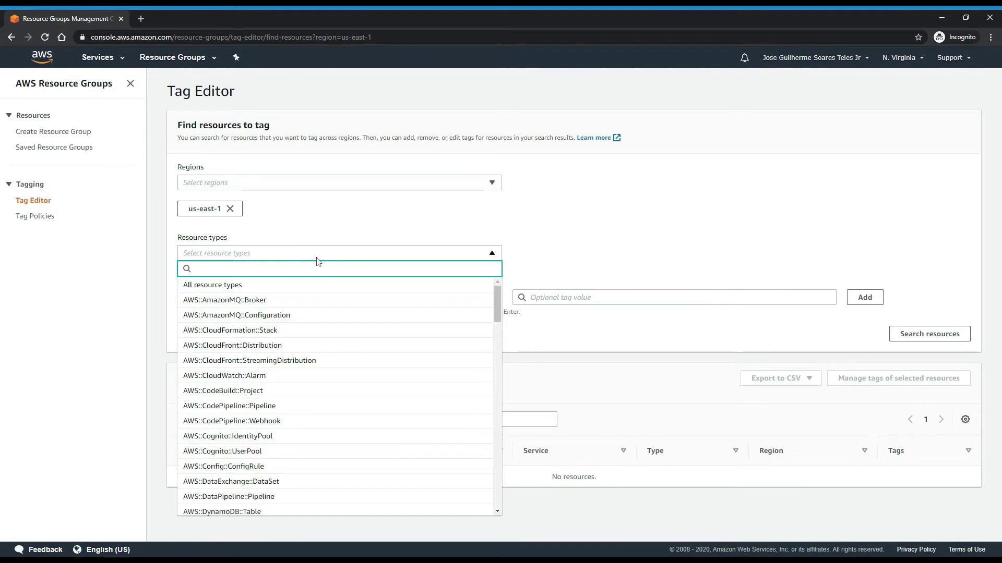
pyautogui.click(280, 287)
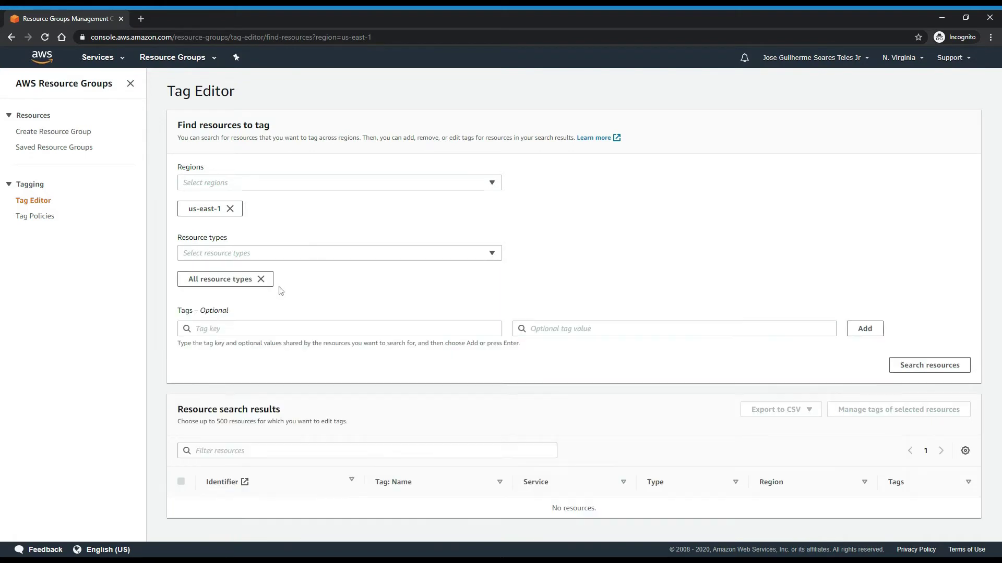
pyautogui.click(921, 366)
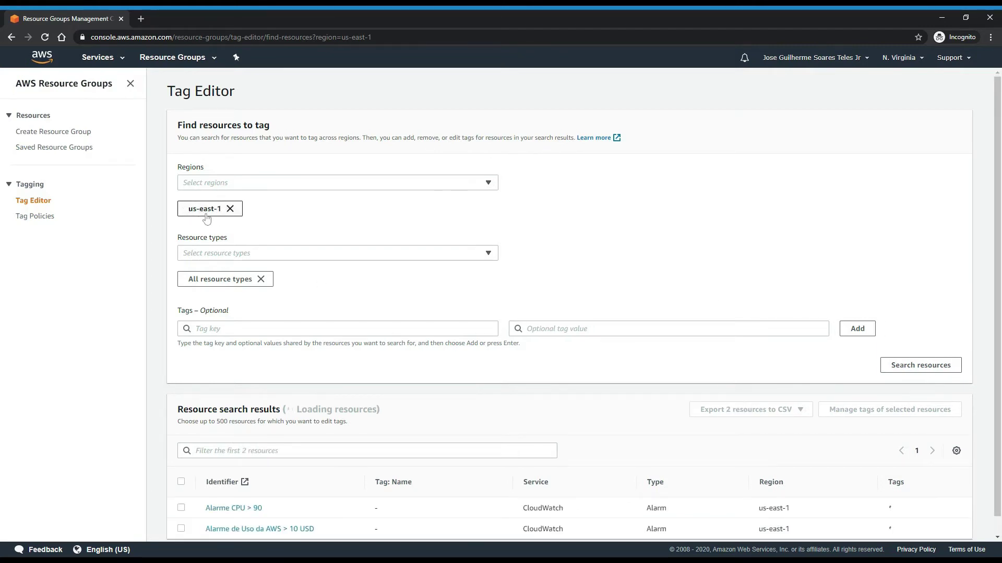
# - Look through the found resources, open the snapshot tagged SnapDoVolumeRootWebServer and view its tags
pyautogui.scroll(-1, 626, 365)
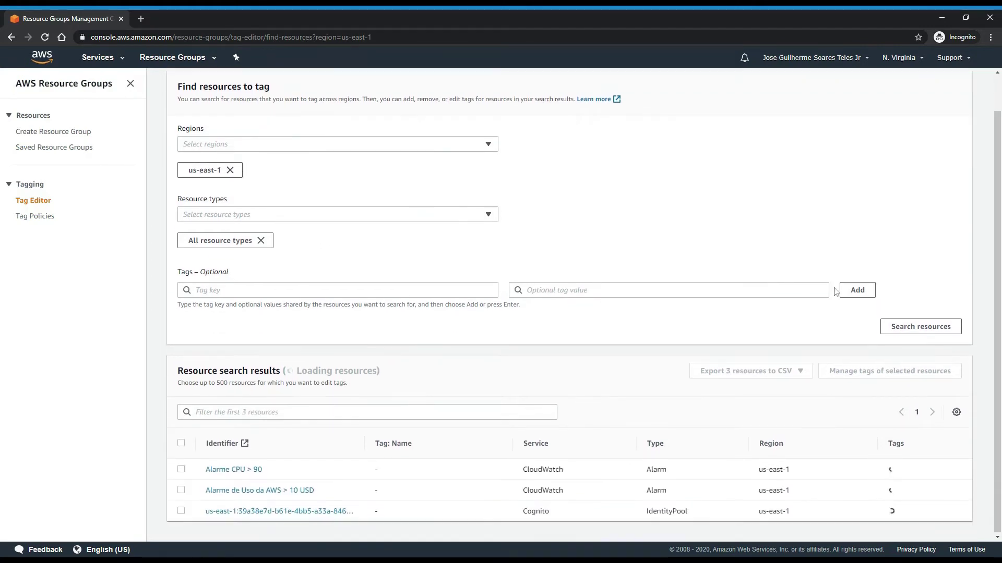
pyautogui.scroll(-1, 250, 475)
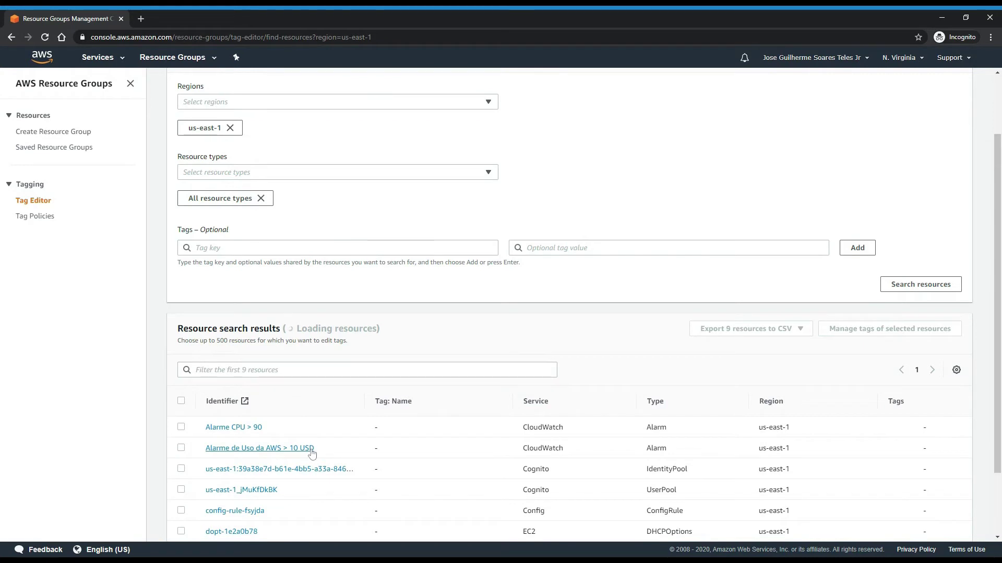
pyautogui.scroll(-2, 312, 453)
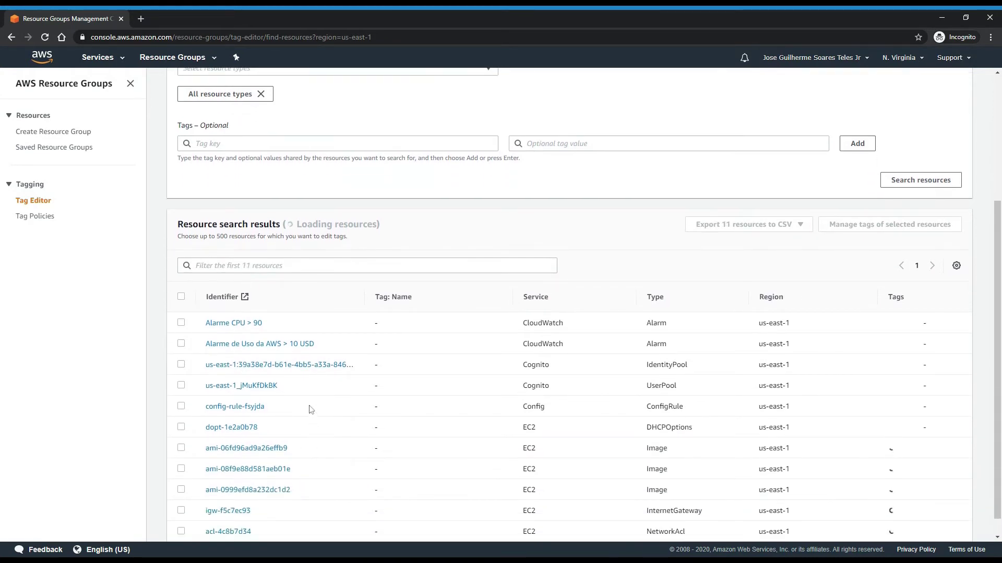
pyautogui.scroll(-1, 308, 407)
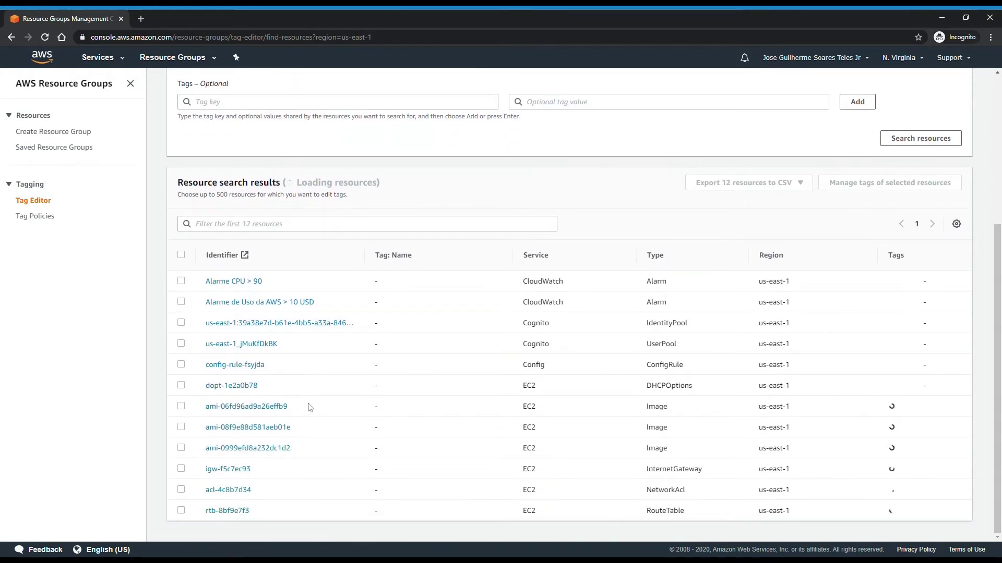
pyautogui.scroll(-3, 308, 408)
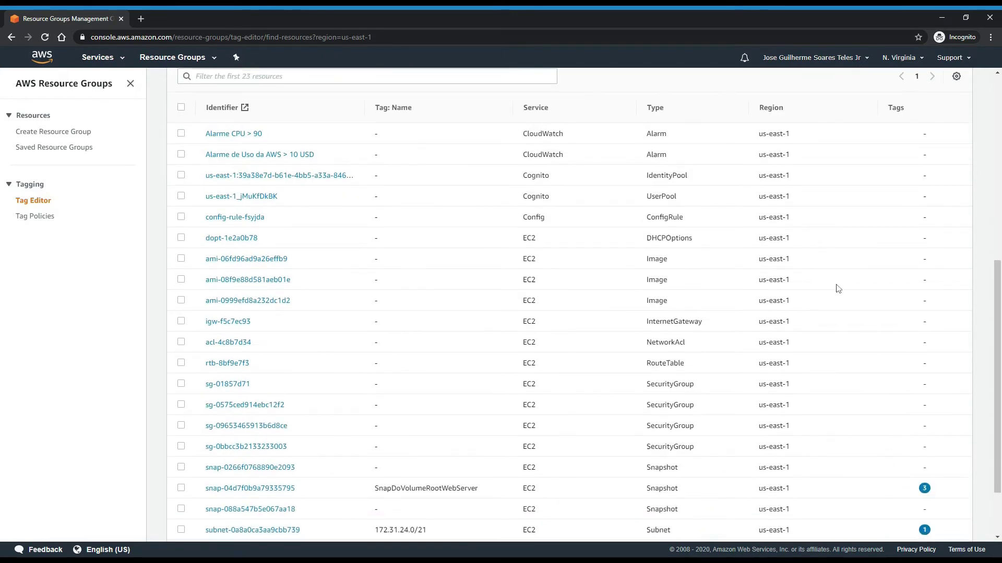
pyautogui.scroll(-2, 836, 286)
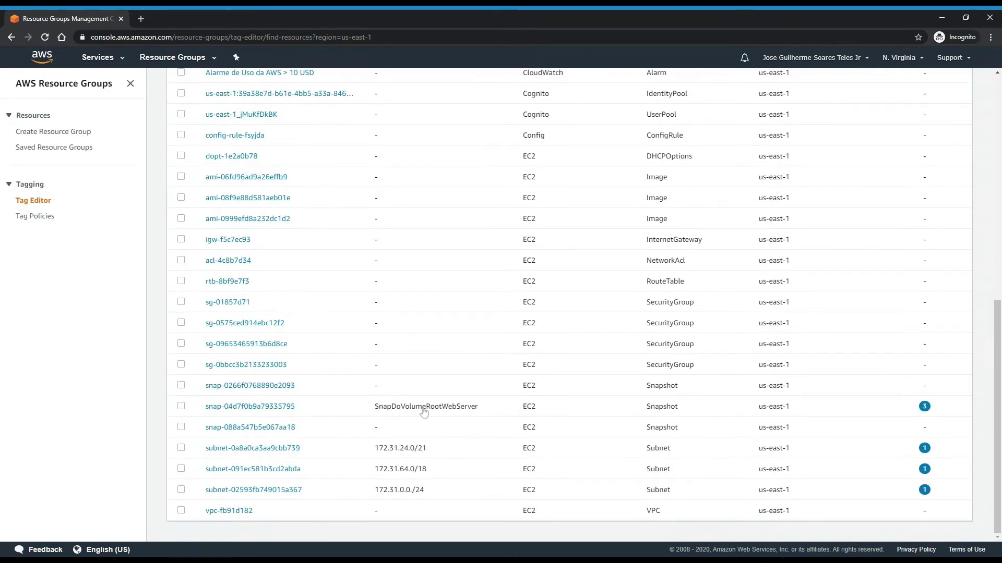
pyautogui.click(218, 408)
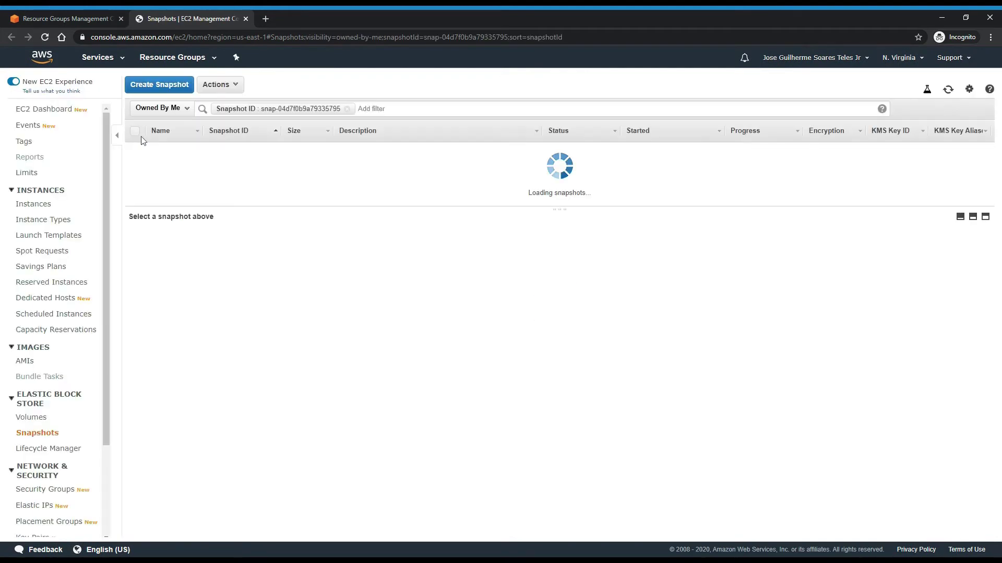
pyautogui.click(256, 241)
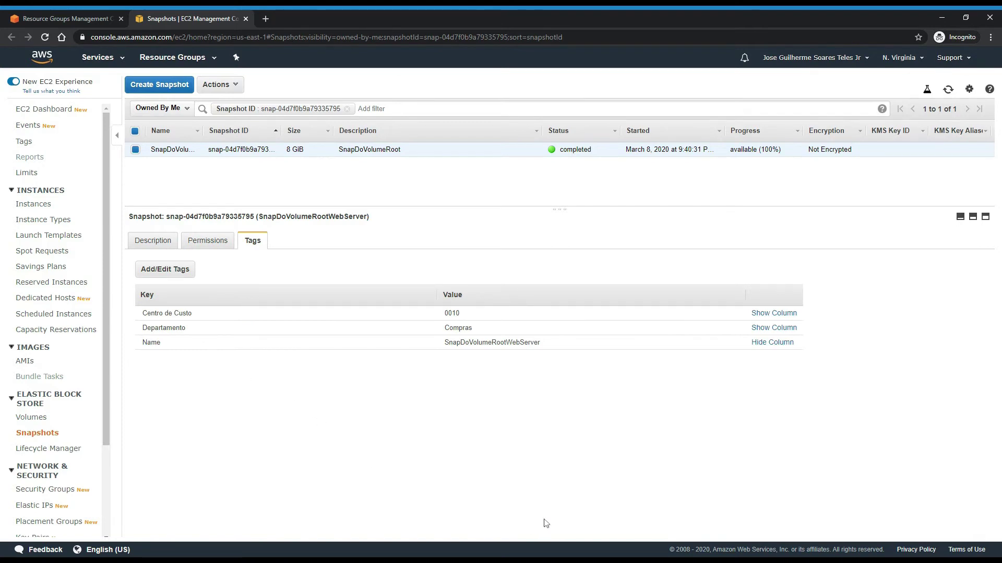
# - Start a new tag-based resource group and choose AWS::EC2::Snapshot as its resource type
pyautogui.click(176, 59)
pyautogui.click(167, 101)
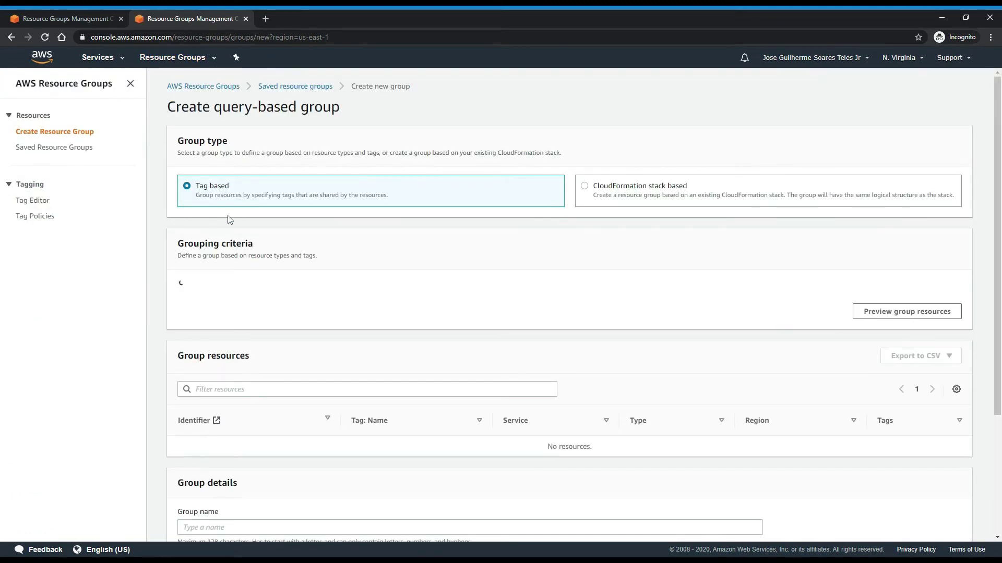
pyautogui.click(235, 301)
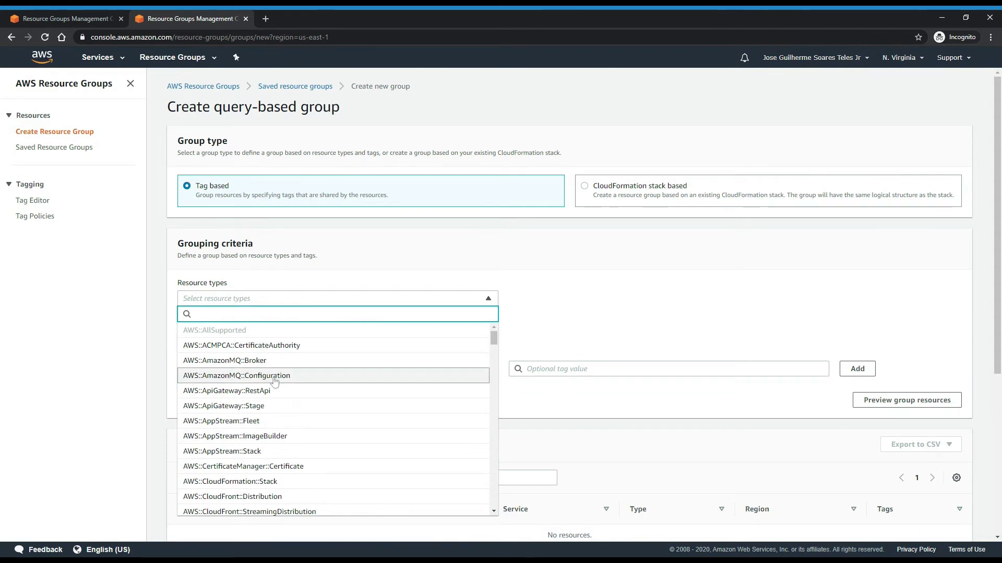
pyautogui.write('ec2')
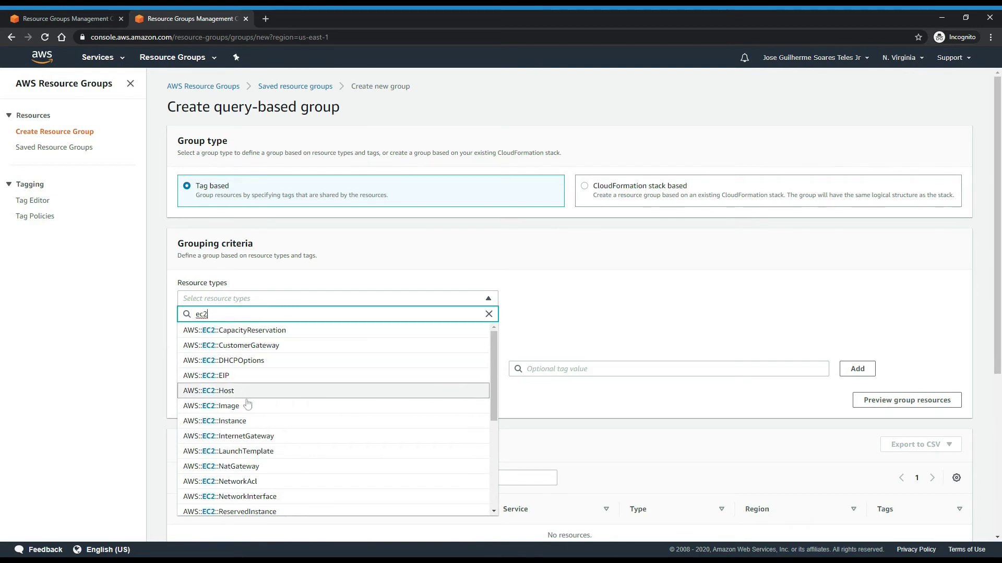
pyautogui.scroll(-3, 248, 406)
pyautogui.scroll(1, 247, 407)
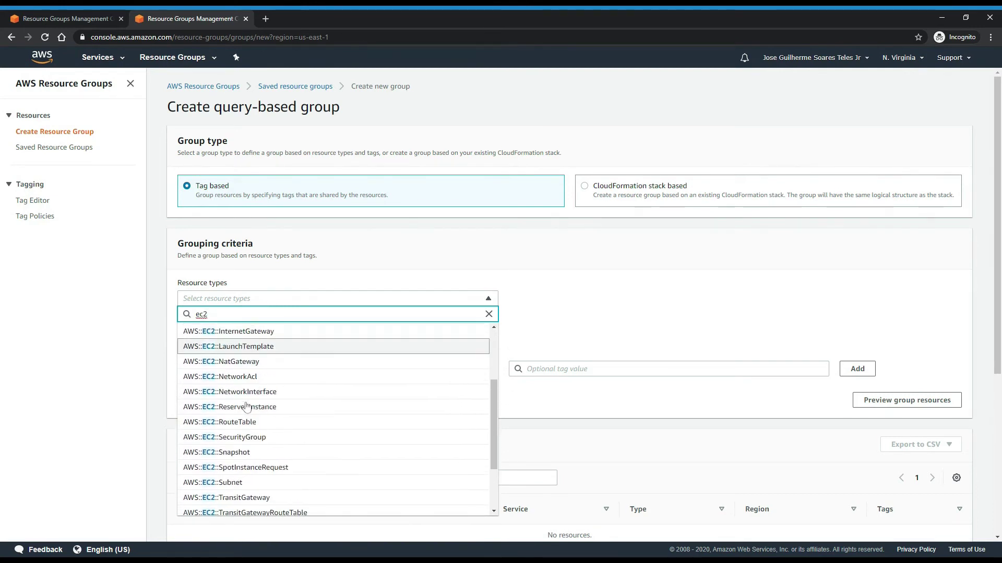
pyautogui.scroll(-3, 247, 407)
pyautogui.click(246, 406)
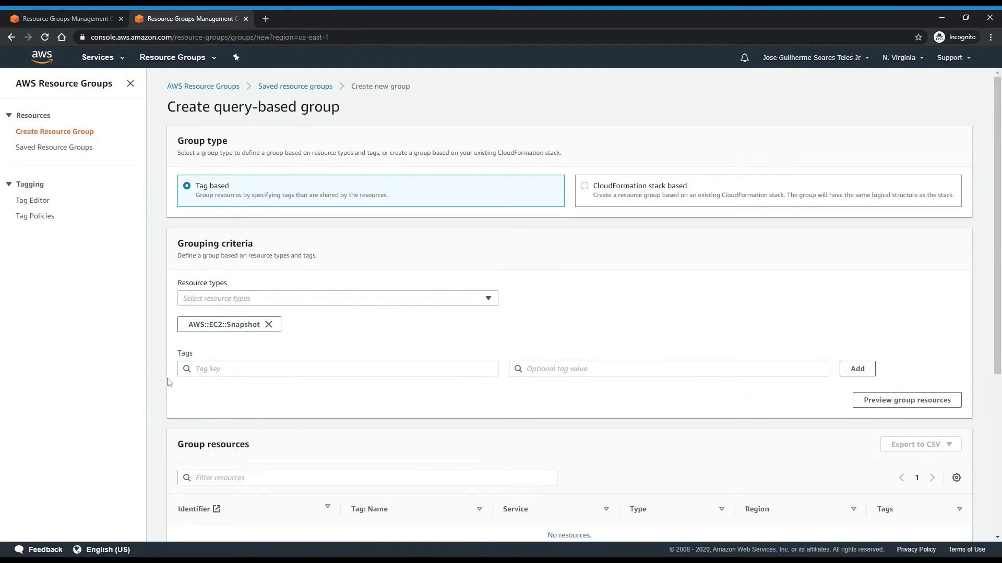
# - Add the tag Departamento with the value Compras to the grouping criteria and preview the group resources
pyautogui.click(199, 369)
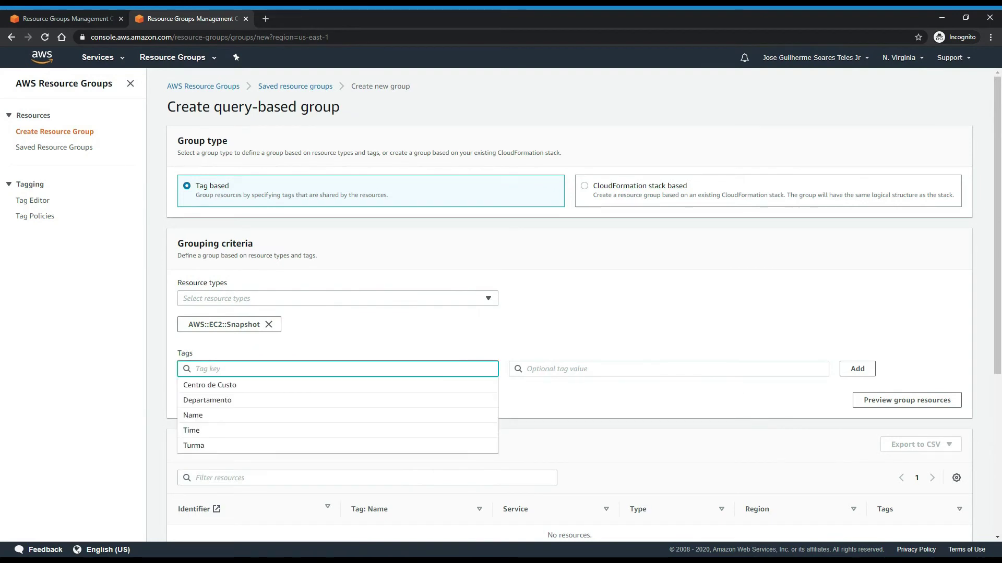
pyautogui.click(246, 406)
pyautogui.click(555, 372)
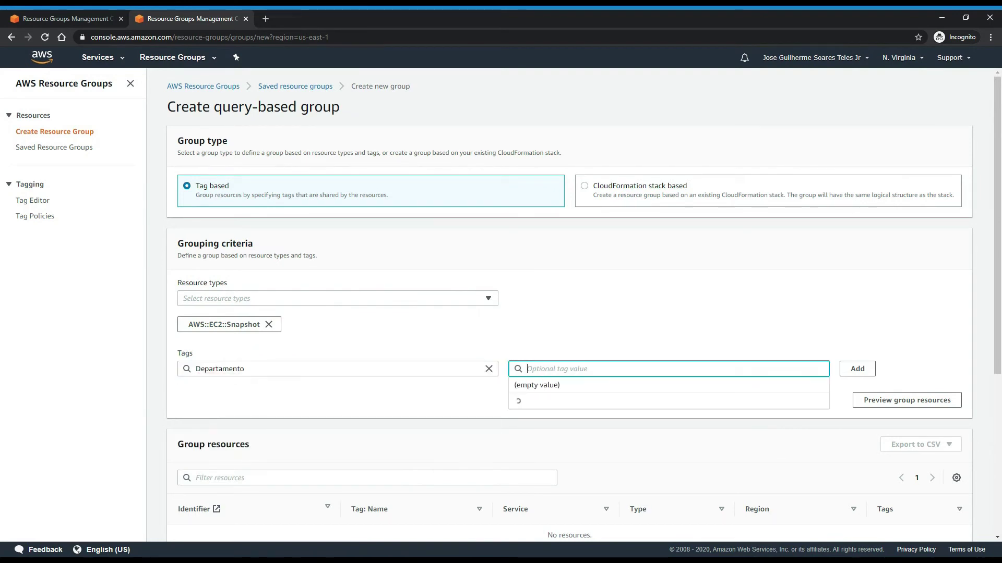
pyautogui.click(556, 401)
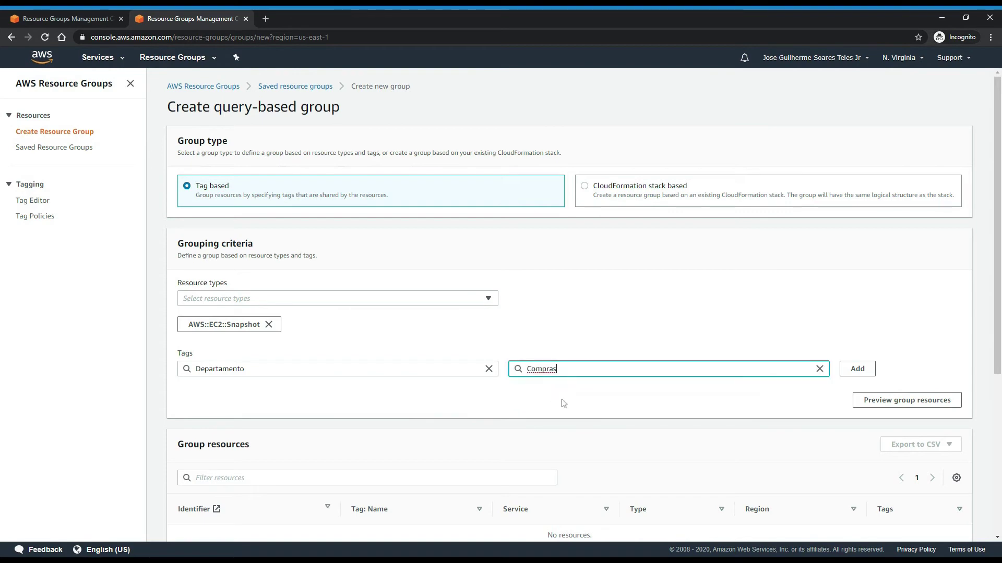
pyautogui.click(939, 400)
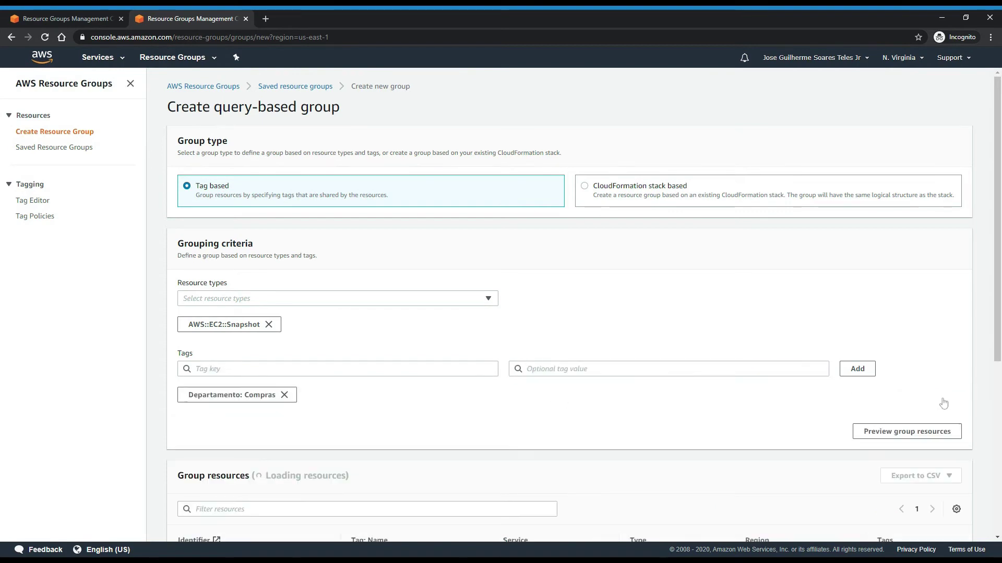
pyautogui.scroll(-5, 374, 324)
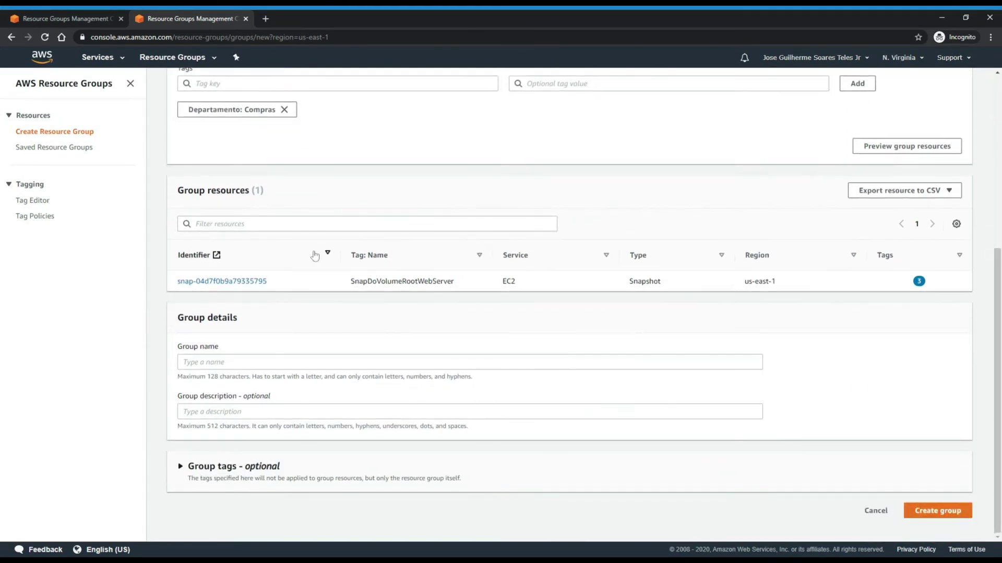
pyautogui.scroll(3, 324, 170)
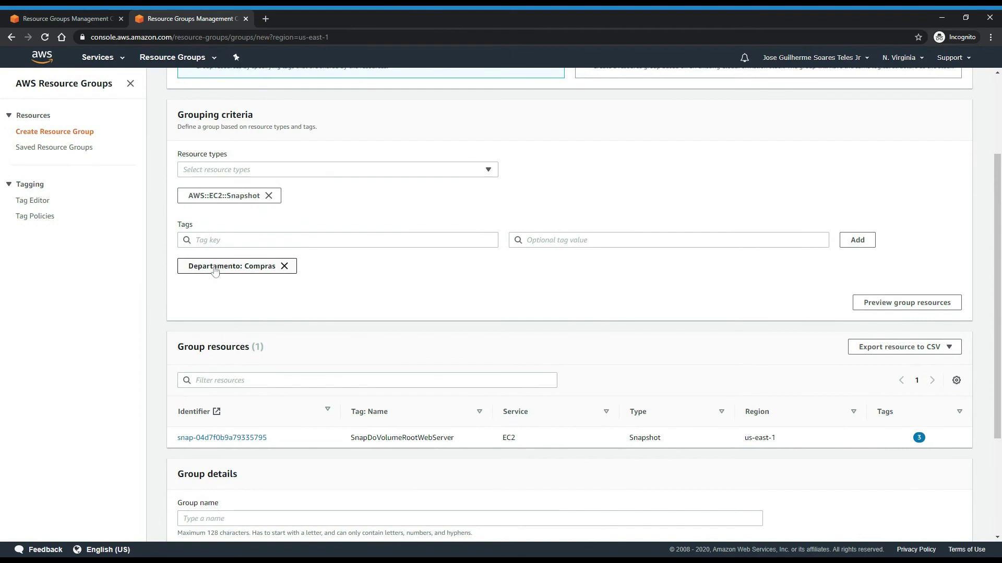
pyautogui.scroll(-3, 266, 271)
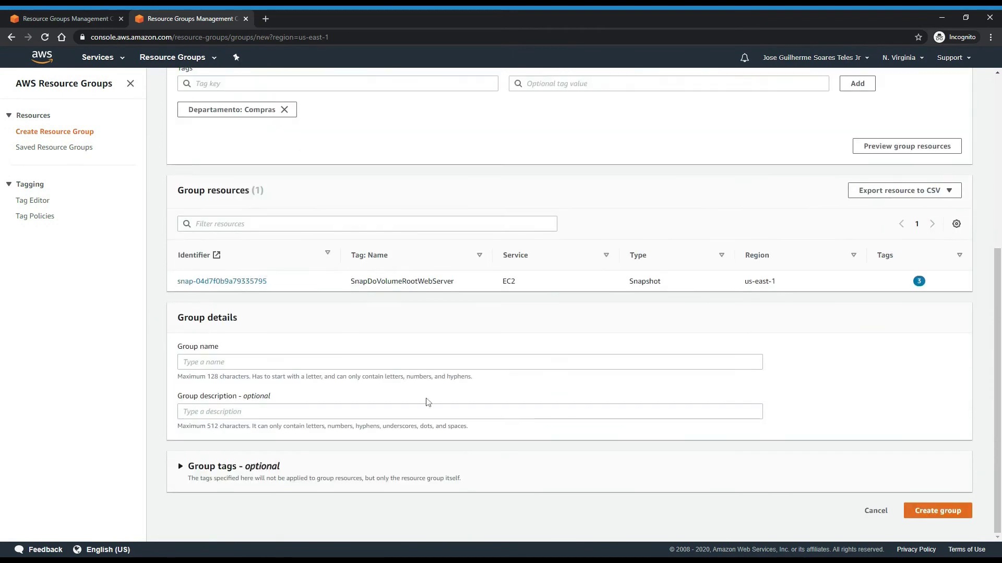
# - Enter Departamento:Compras as the group name and try to create the resource group
pyautogui.click(962, 513)
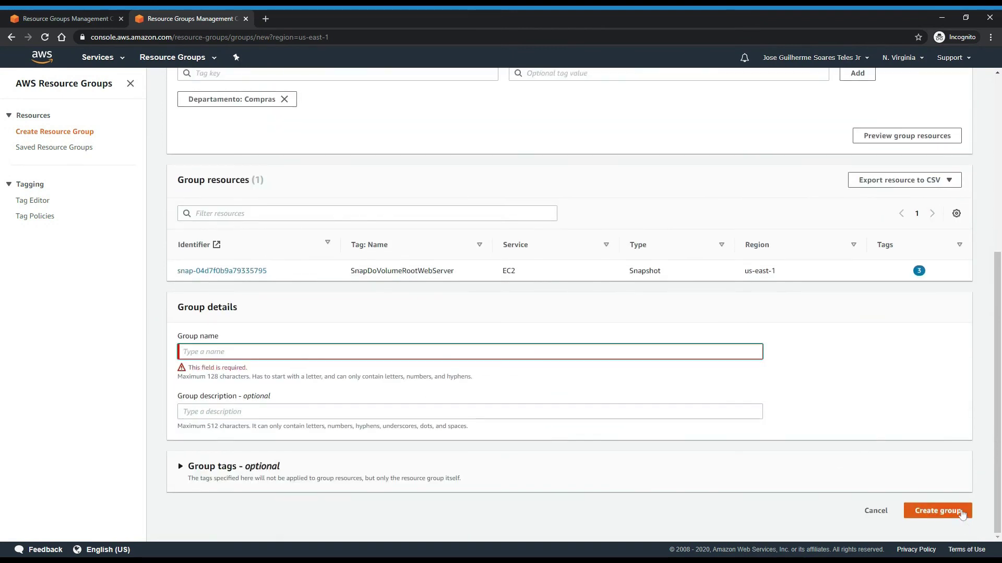
pyautogui.write('Dep')
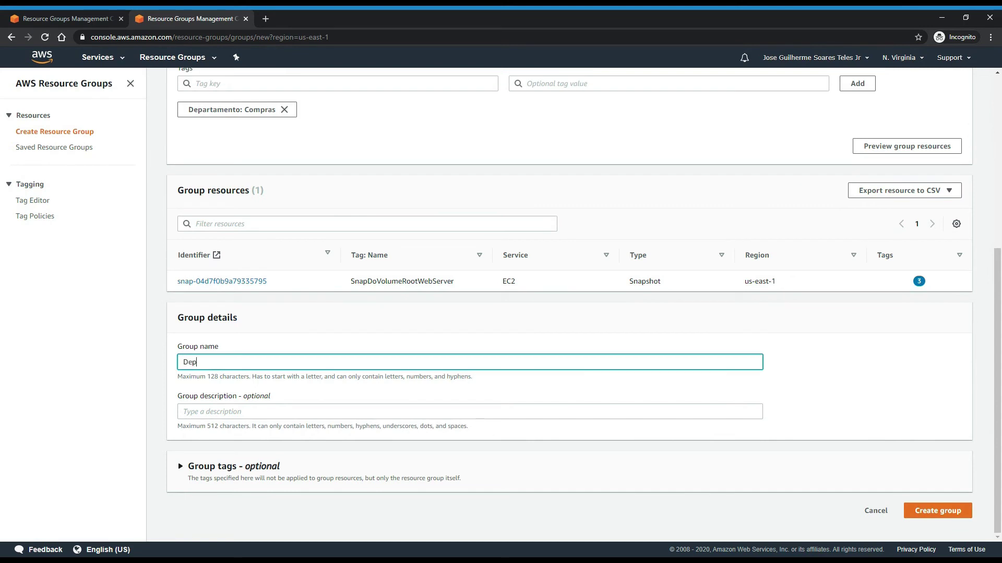
pyautogui.write(':Compras')
pyautogui.click(924, 510)
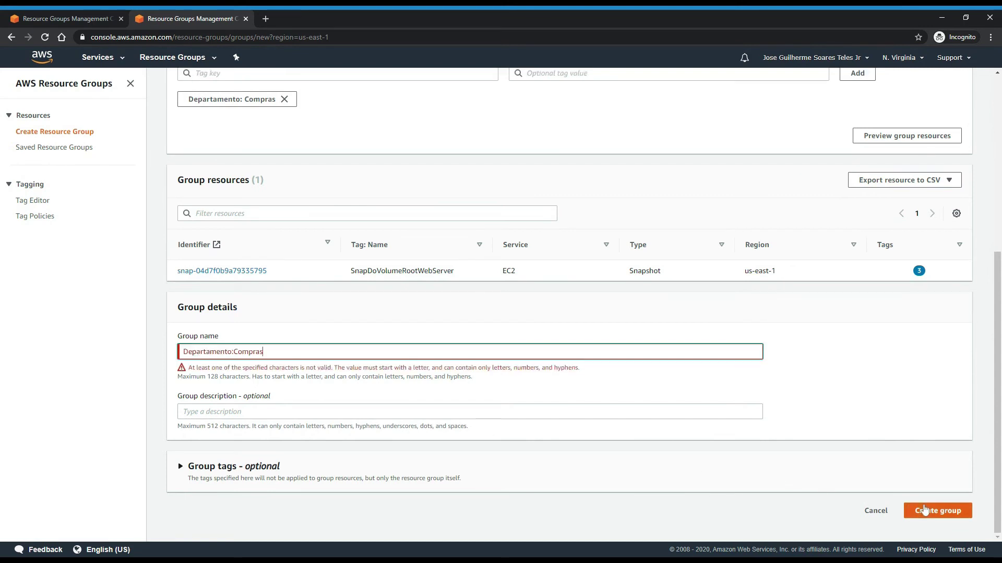
# - Replace the colon in the group name with a hyphen to make it Departamento-Compras and create the group
pyautogui.click(260, 352)
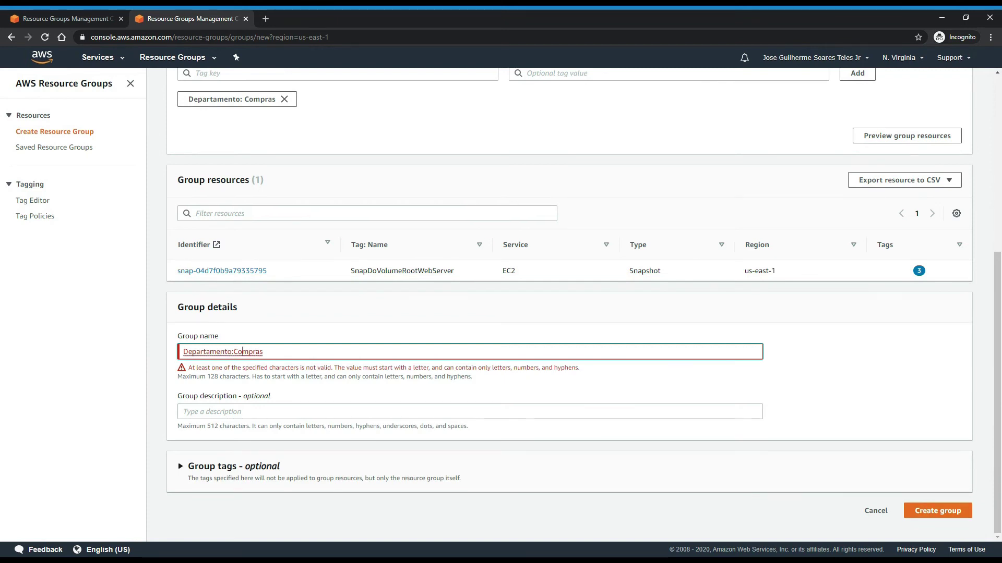
pyautogui.press('BackSpace')
pyautogui.write('-')
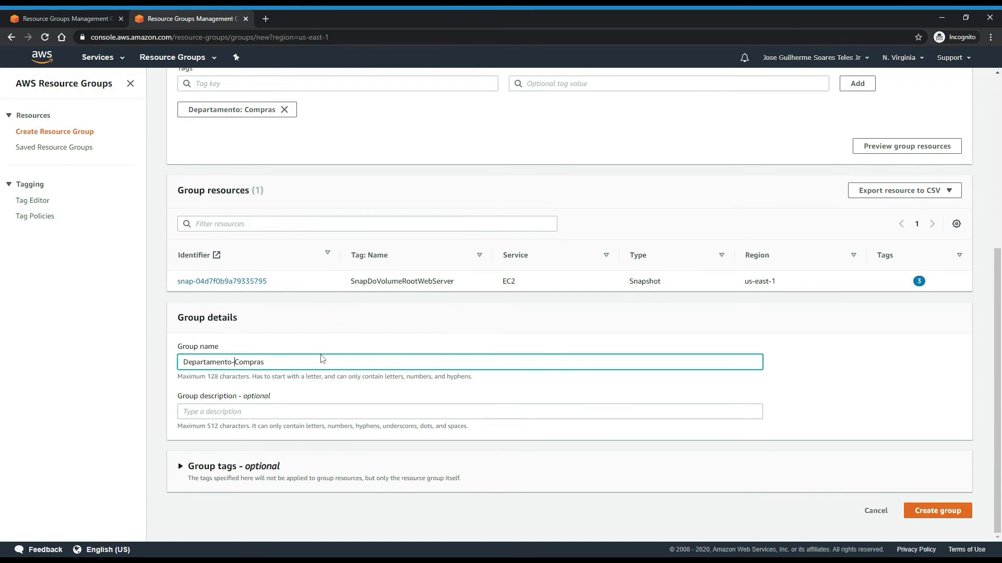
pyautogui.click(950, 521)
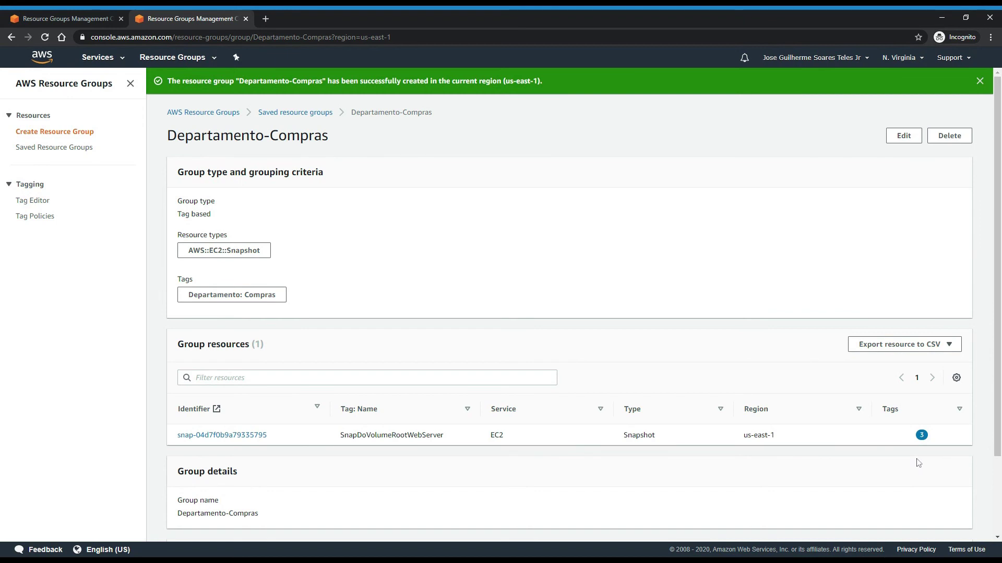
# - Find the Systems Manager service, open it and go to its Resource Groups page
pyautogui.click(114, 57)
pyautogui.write('syst')
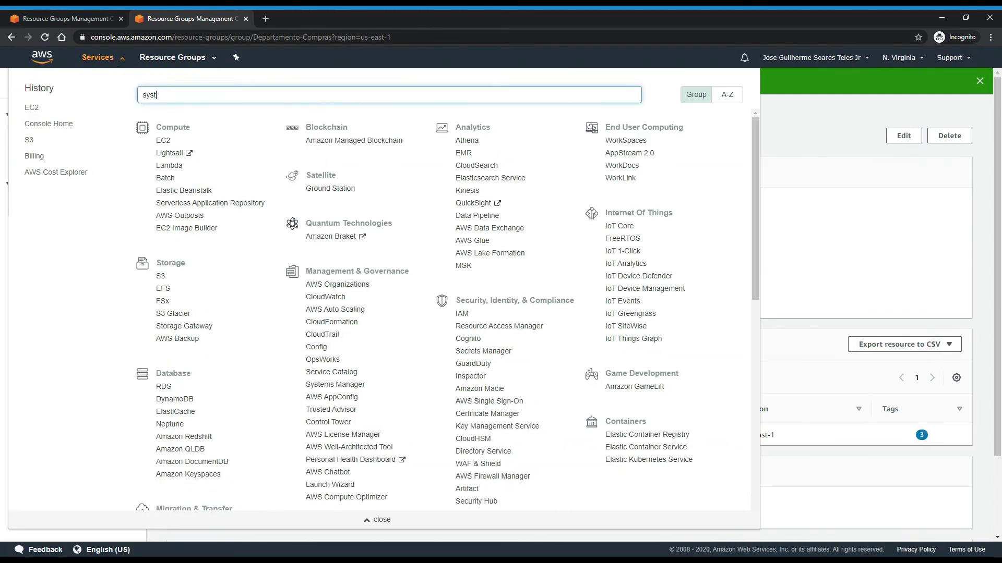
pyautogui.write('em')
pyautogui.click(164, 112)
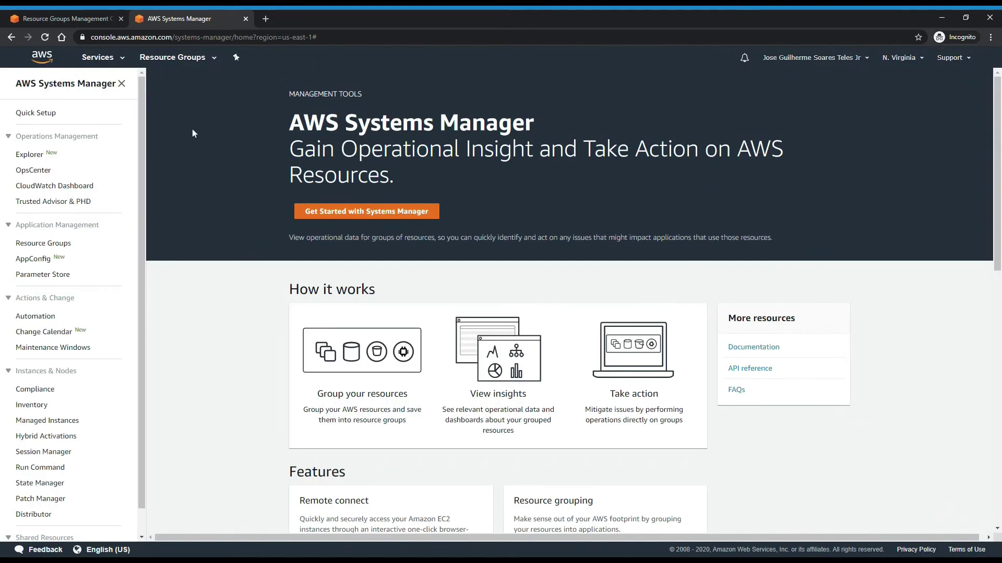
pyautogui.click(49, 244)
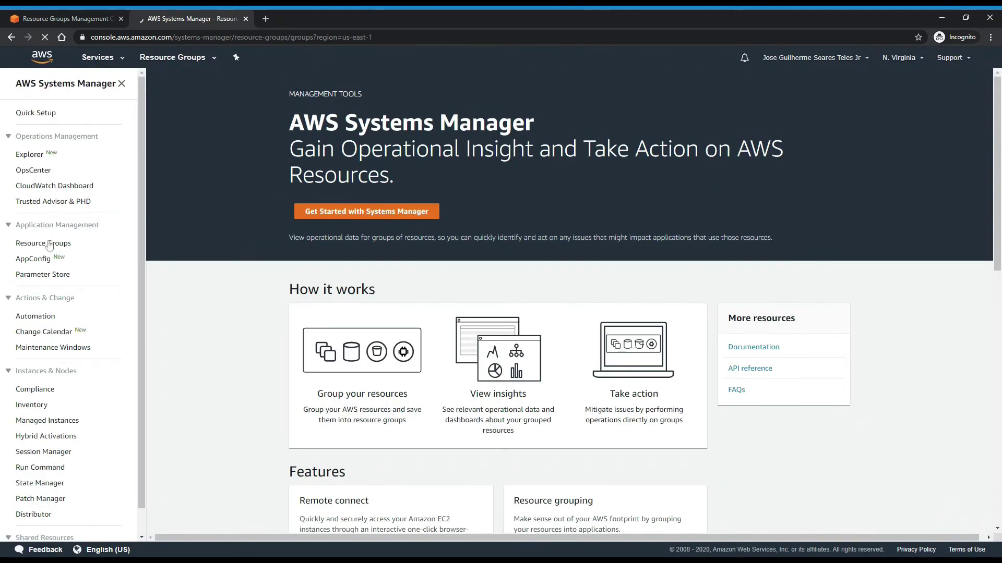